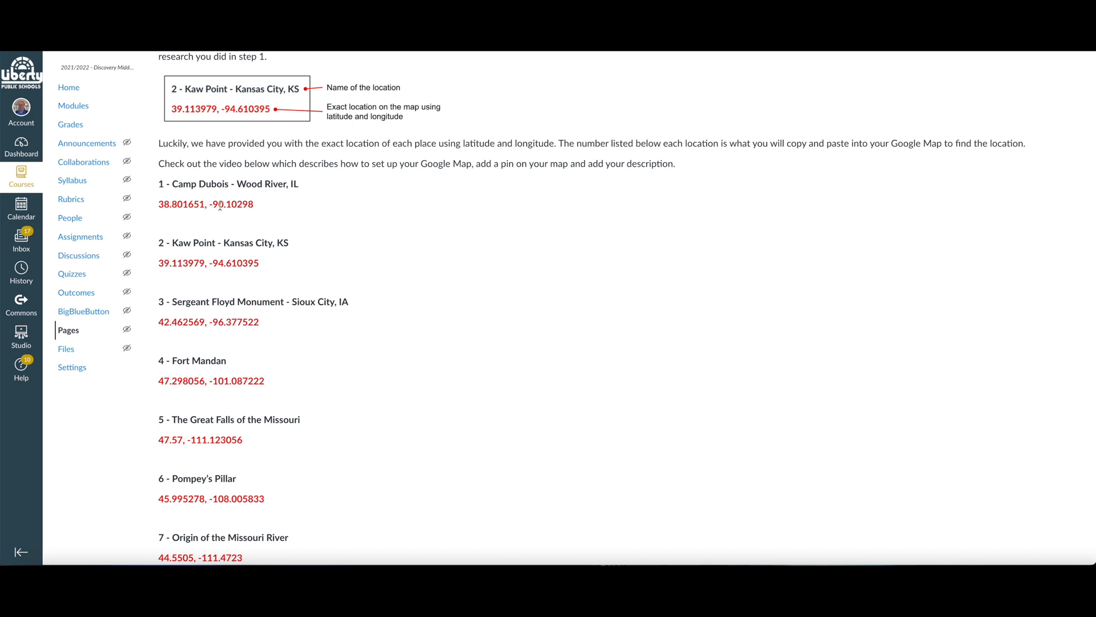
Copy Camp Dubois's coordinates 38.801651, -90.10298 from the course page, switch to Google My Maps and search for them on the Corps of Discovery map
left_click_drag(253, 204, 160, 208)
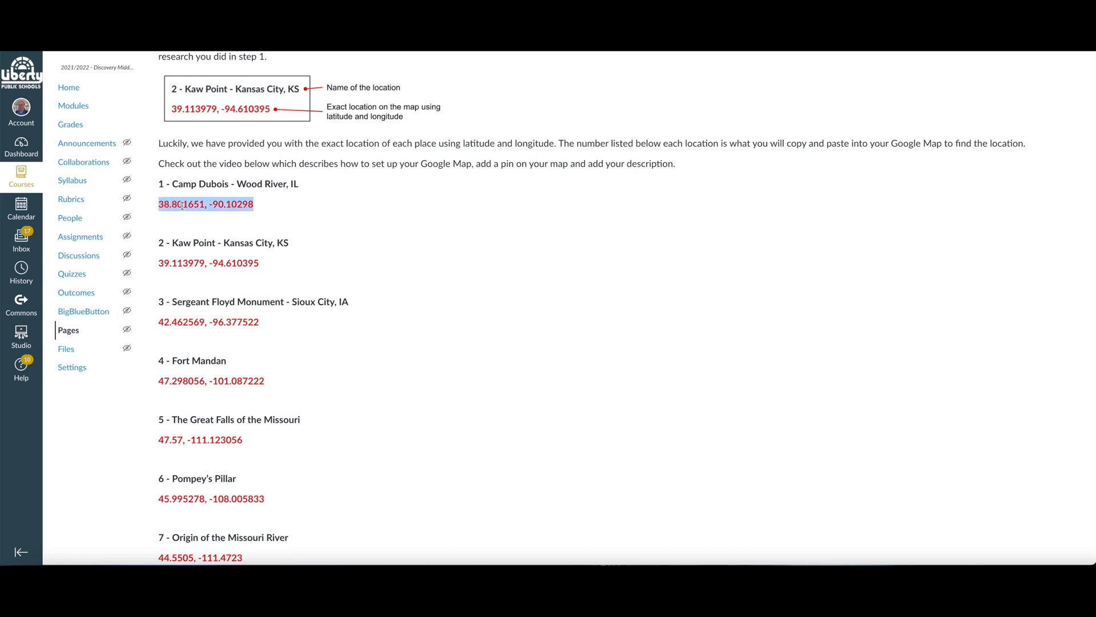
right_click(182, 204)
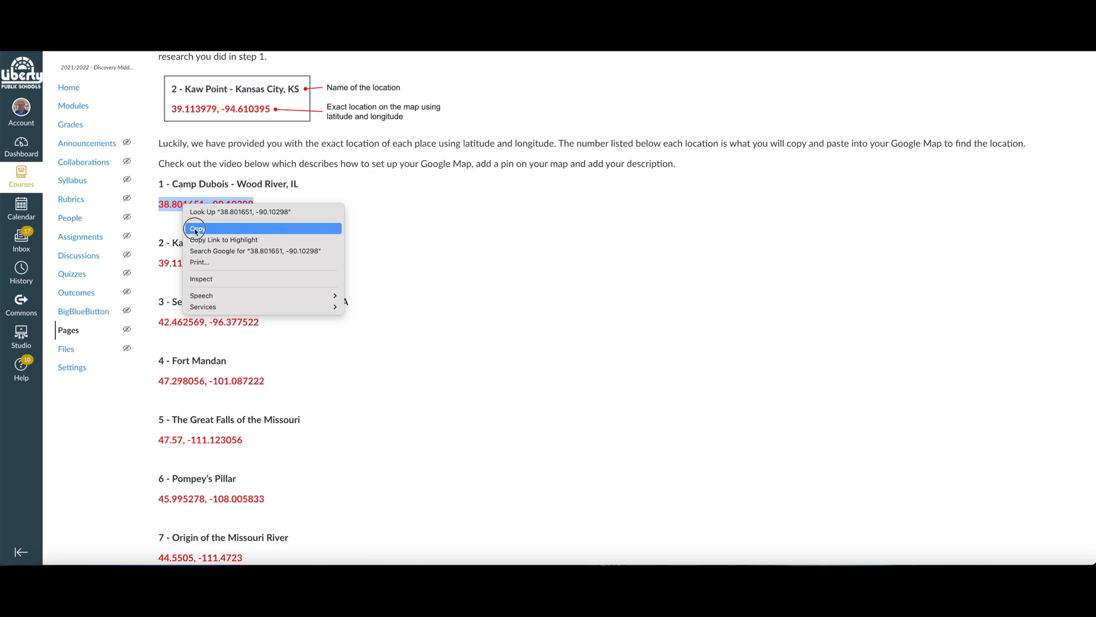
left_click(194, 228)
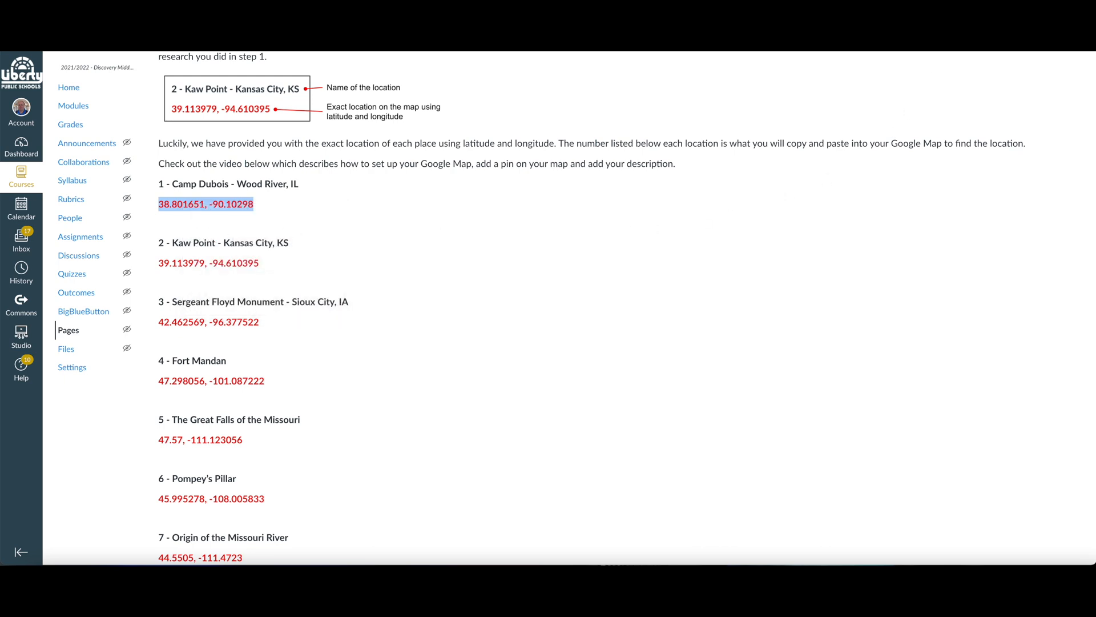
key("ctrl+Tab")
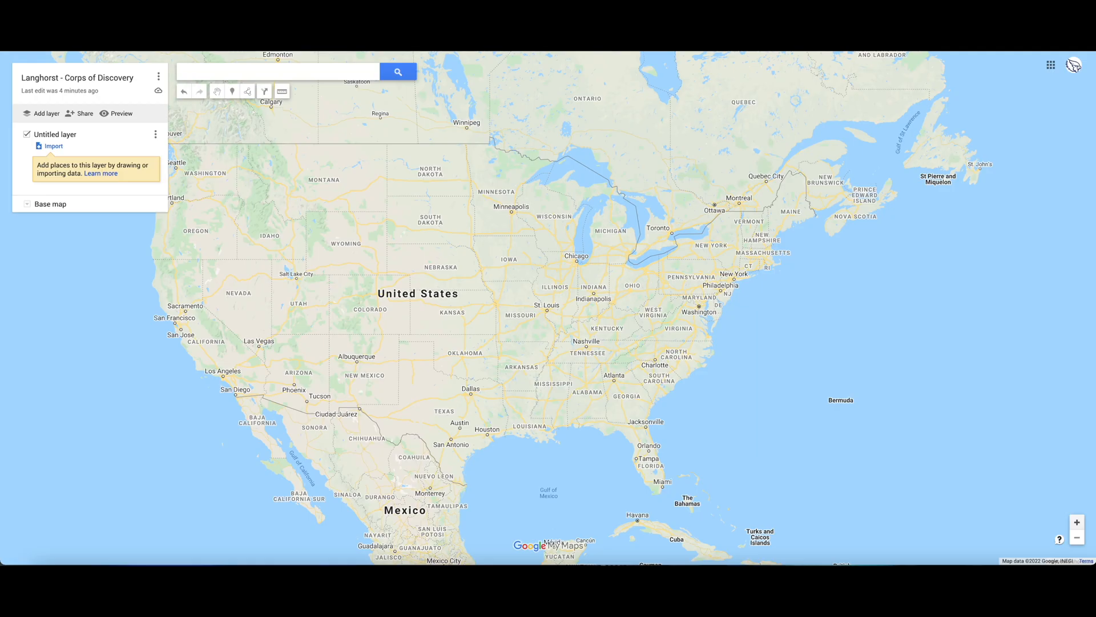
left_click(319, 74)
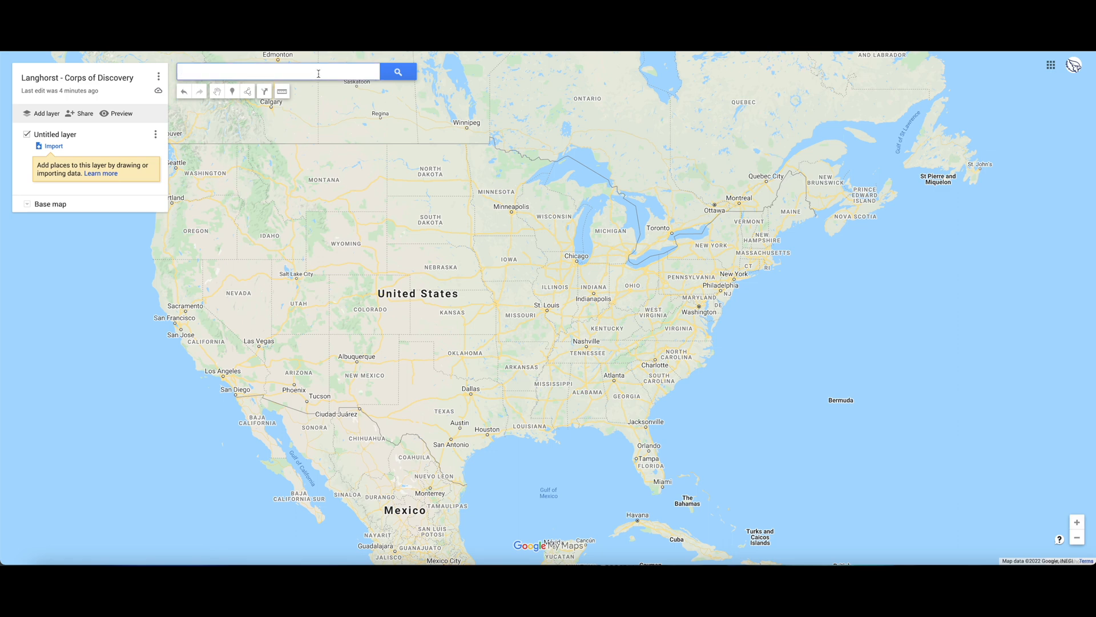
key("ctrl+v")
left_click(398, 73)
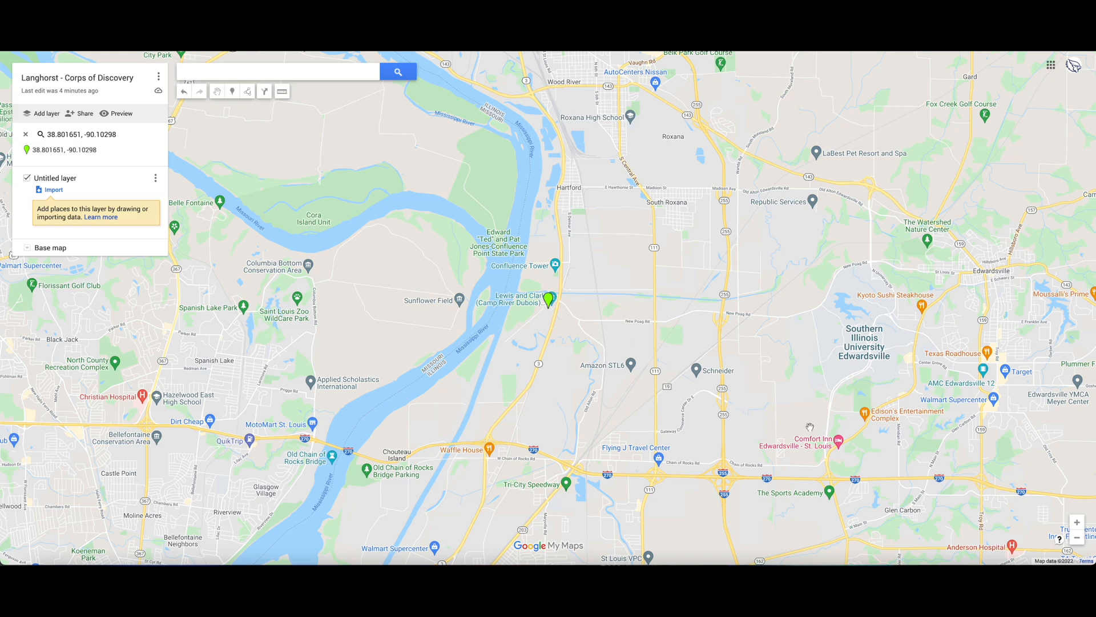
Add the found location 38.801651, -90.10298 to the map as a pin in the untitled layer
double_click(1077, 522)
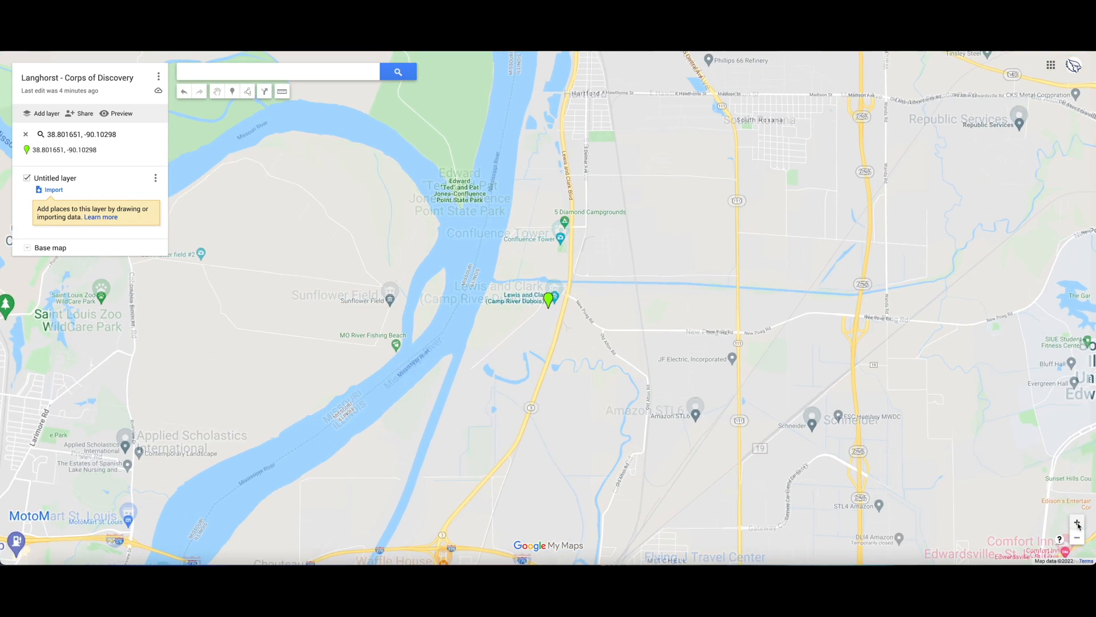
left_click(1076, 523)
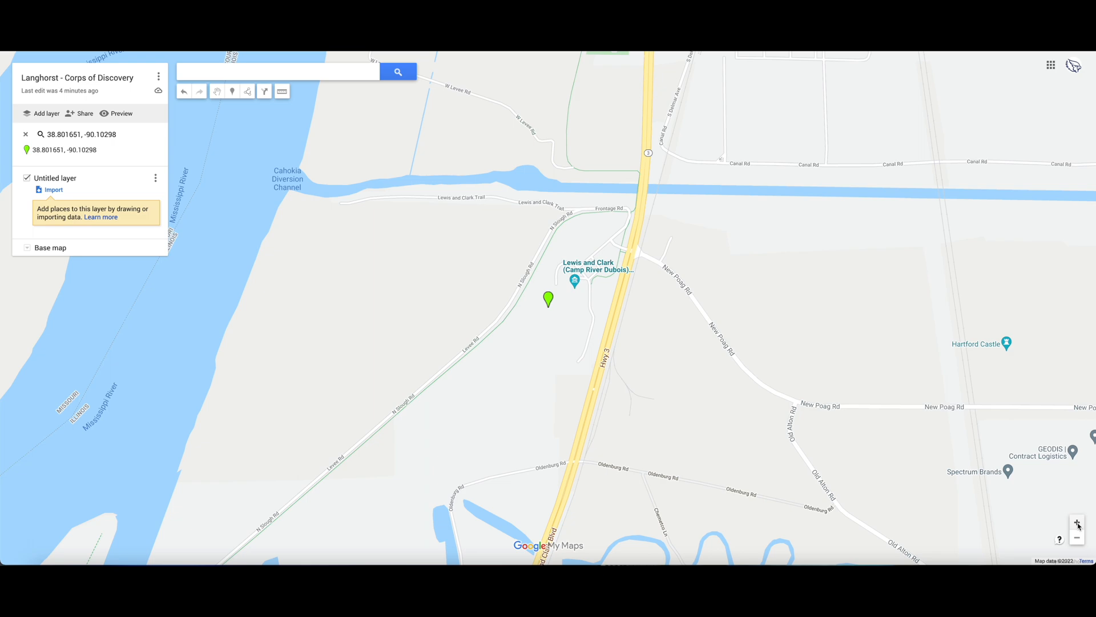
left_click(1077, 522)
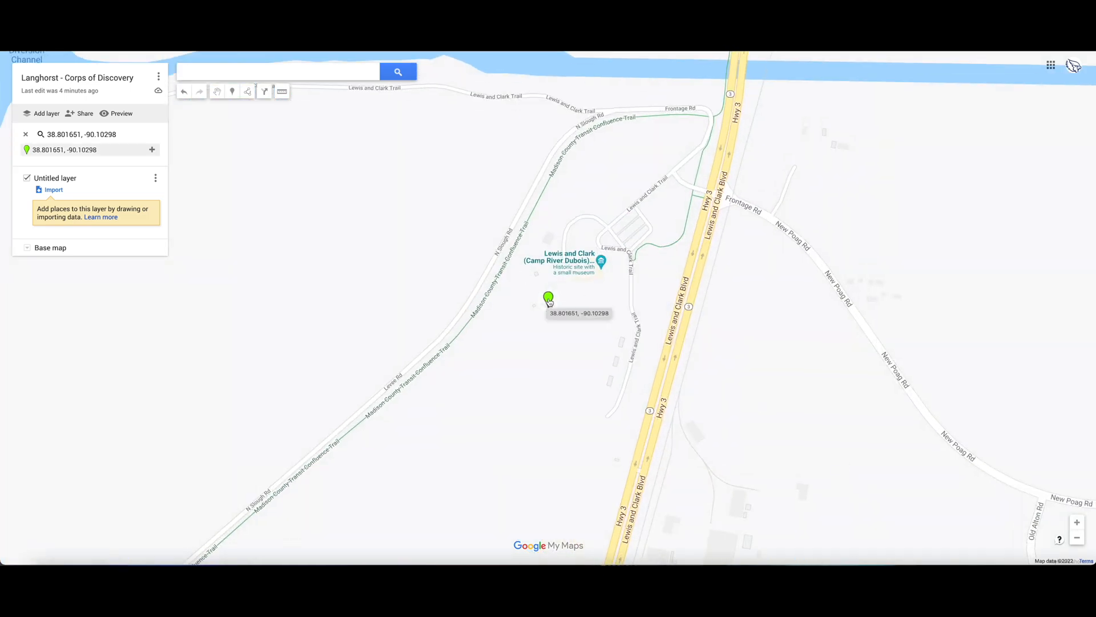
left_click(548, 298)
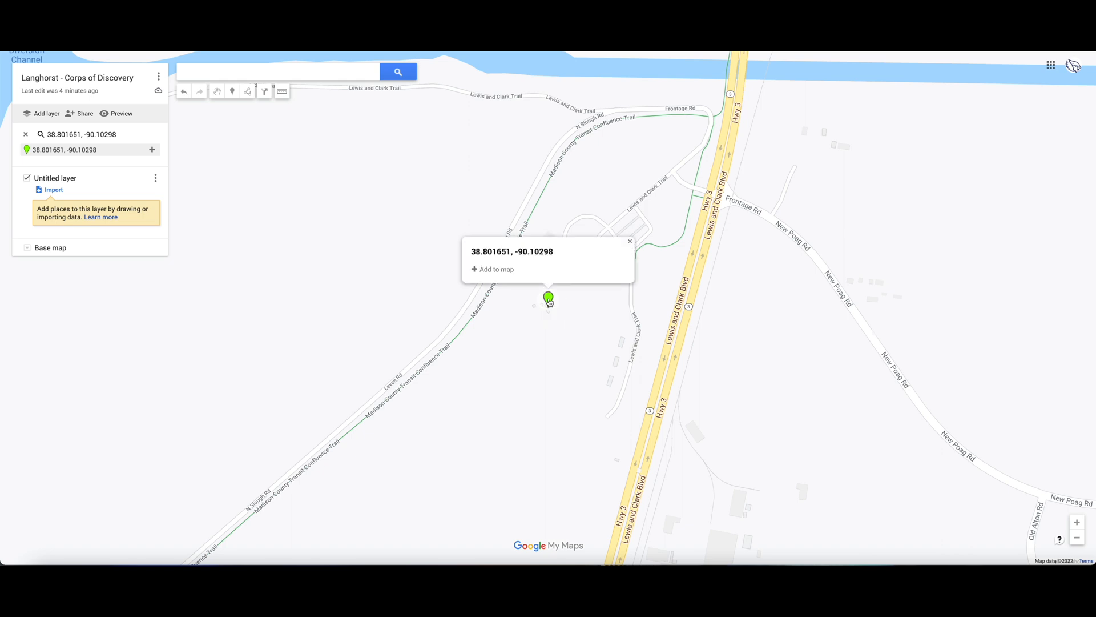
left_click(492, 270)
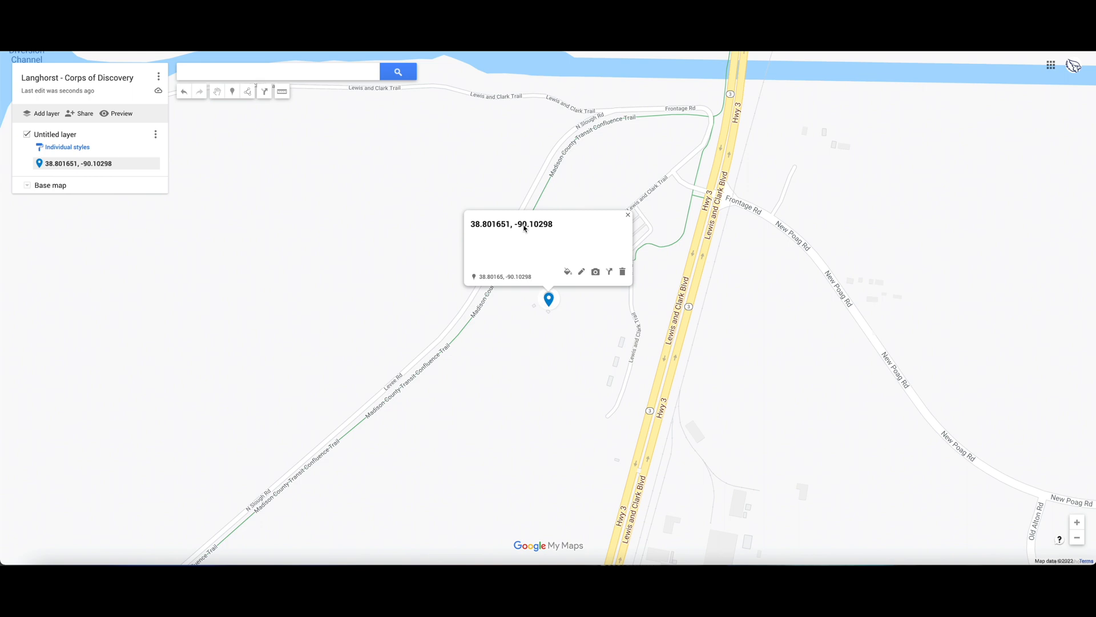
Rename the pin Camp Dubois and describe it as the expedition's starting place, where Lewis and Clark gathered the men for the journey
left_click(583, 273)
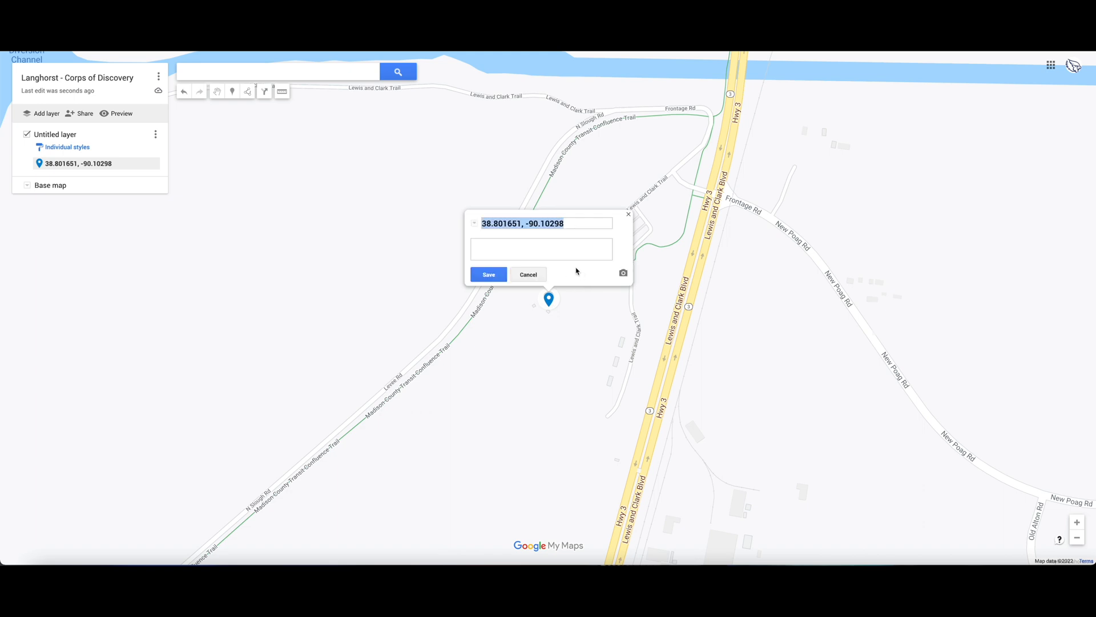
type("Camp Dubois")
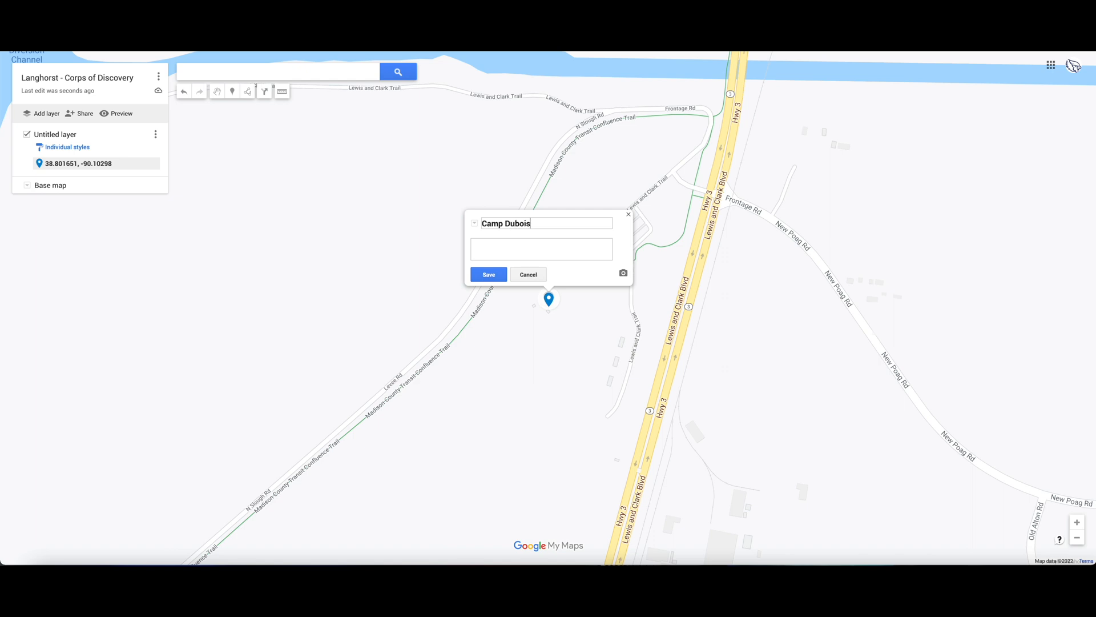
left_click(520, 243)
type("amp Dubois was the starting place for the expe")
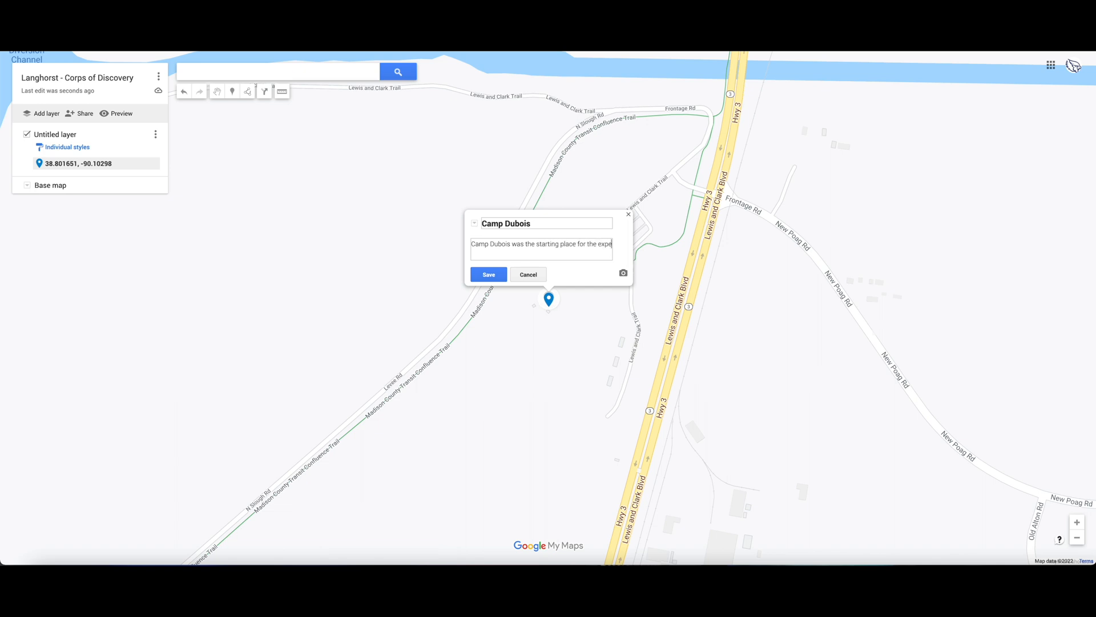
type("dition and was were Lewis and Clark ga")
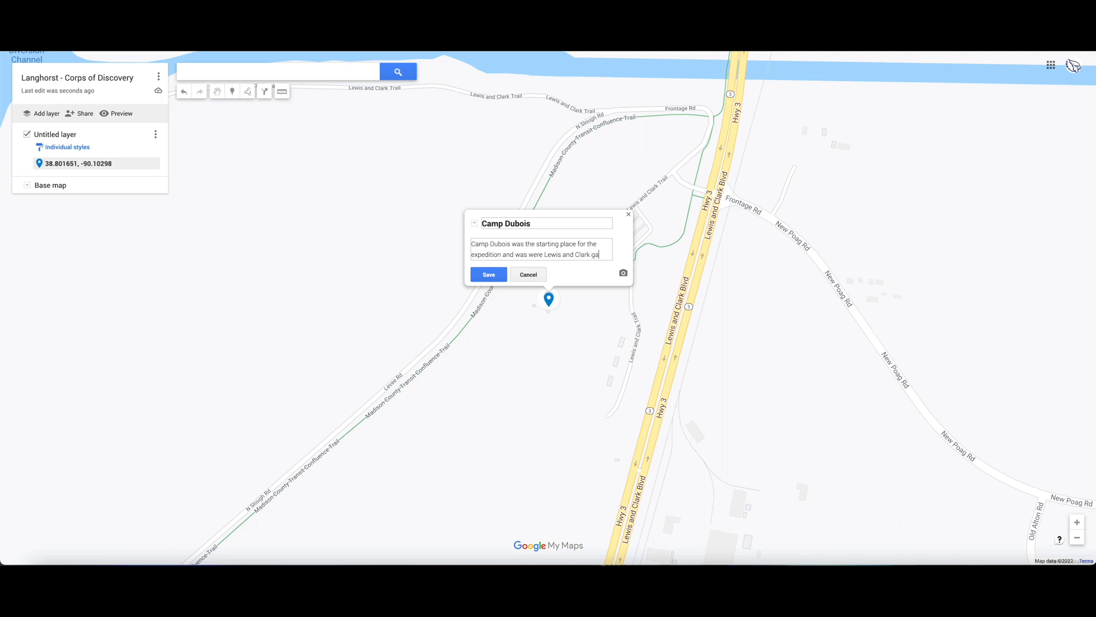
type("thered the men for the journey. They set out")
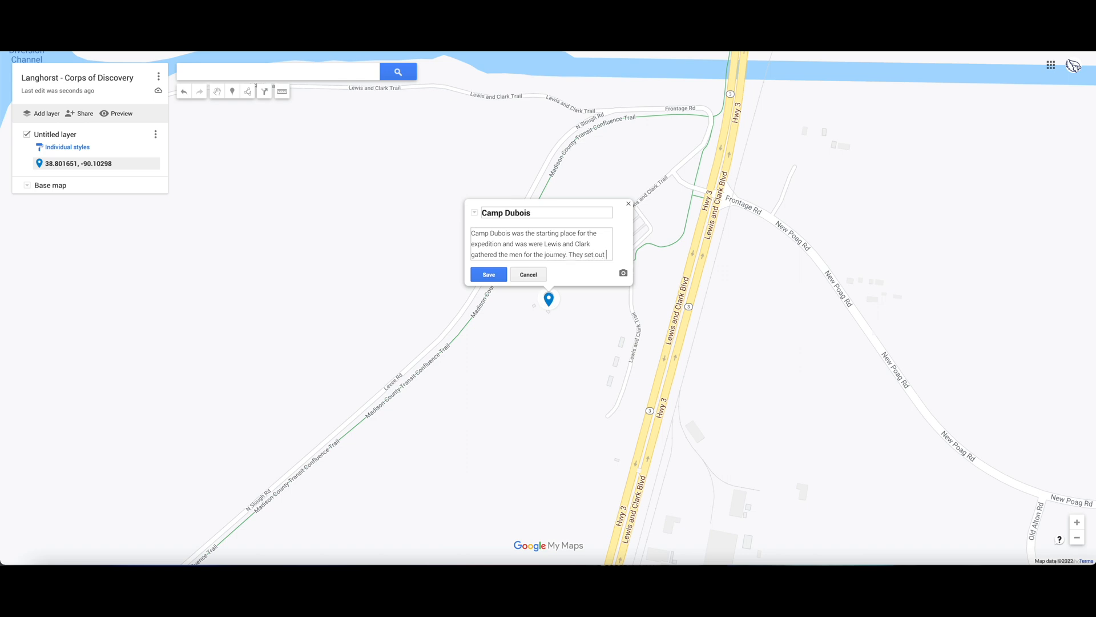
Complete the description's last sentence as "They set out on the expedition on May 14, 1804 and went up the Missouri River." and save the pin
type(" on the e")
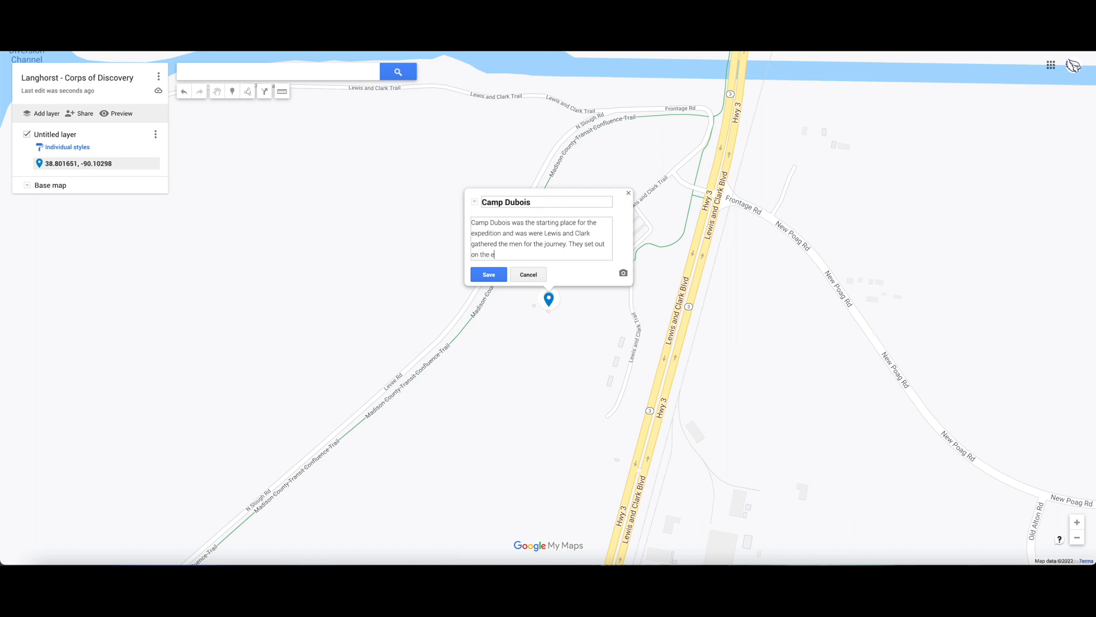
type("xpedition on May")
type(" 14, 1804 and")
type(" went up")
type(" the Missou")
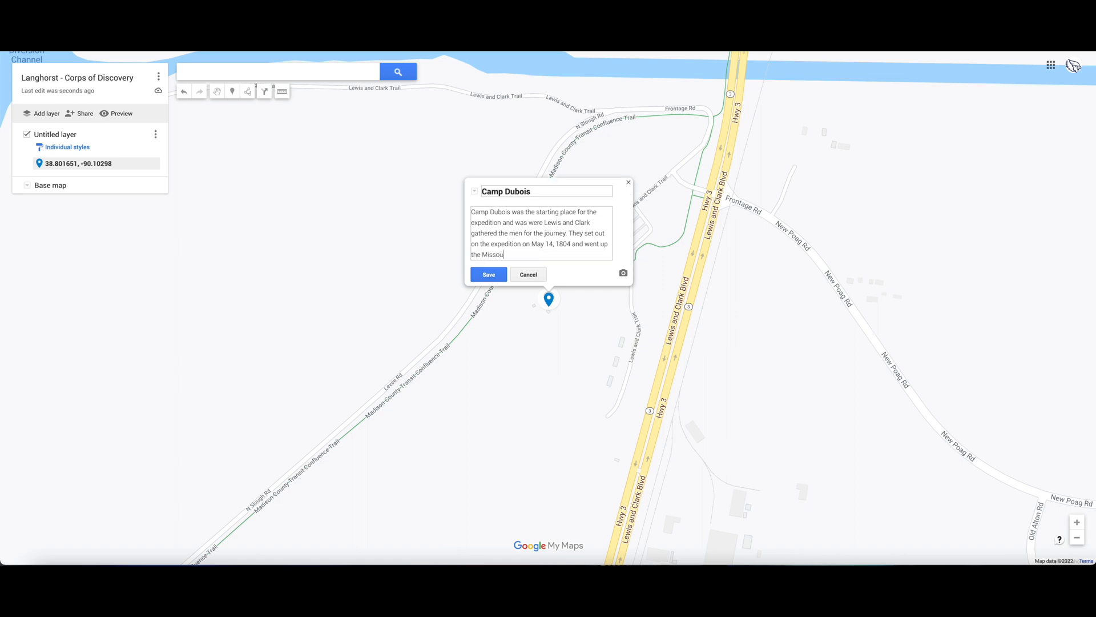
type("ri River.")
left_click(494, 278)
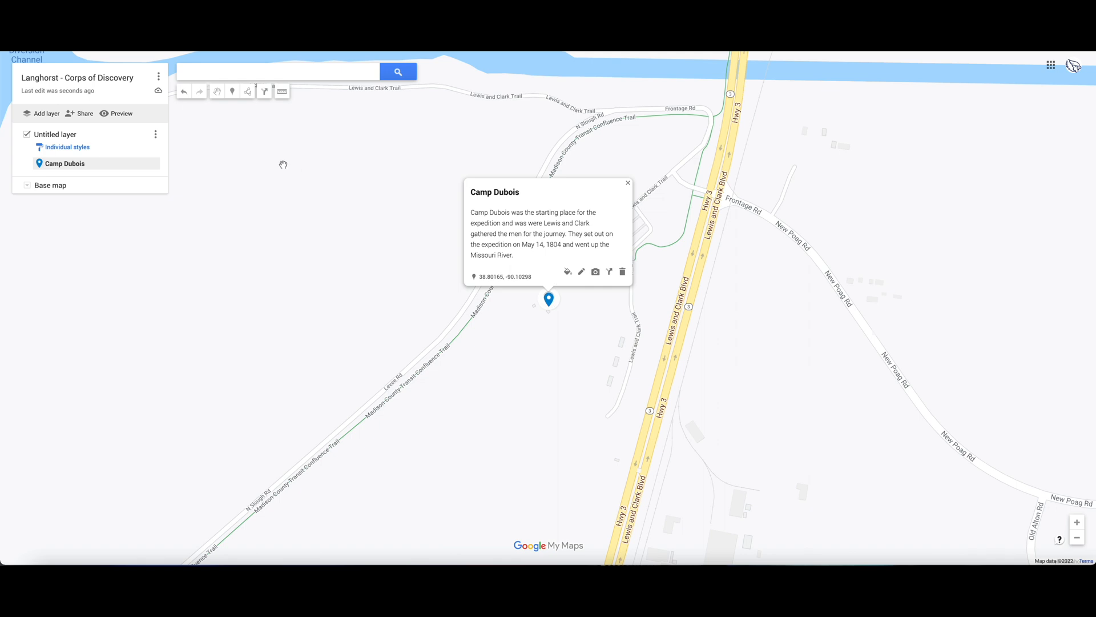
Change the map's base map style to Satellite
left_click(225, 73)
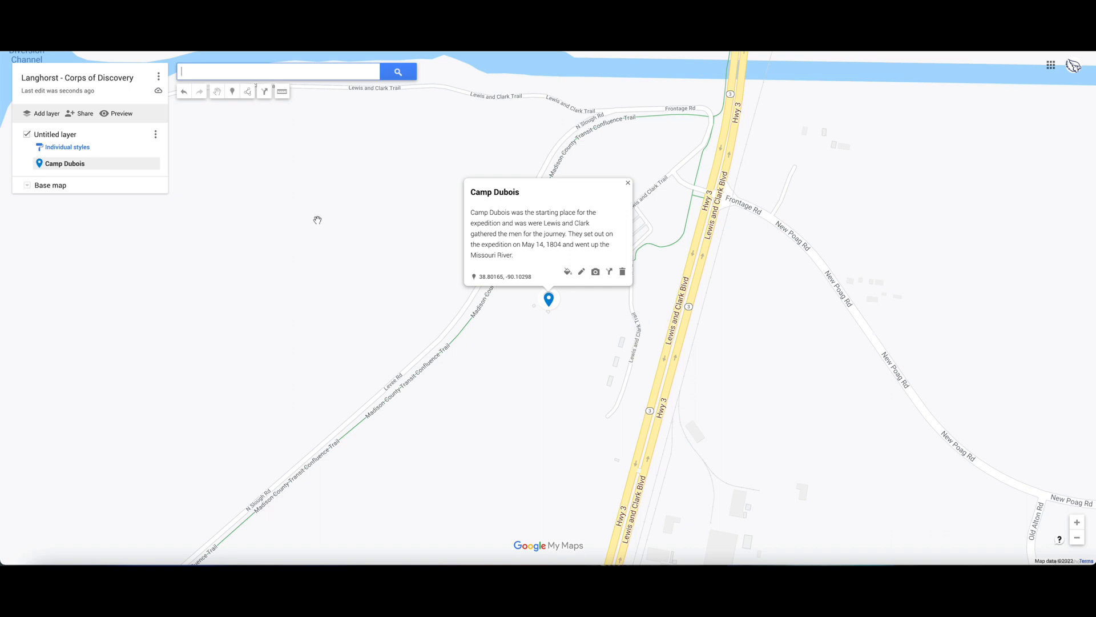
left_click(27, 186)
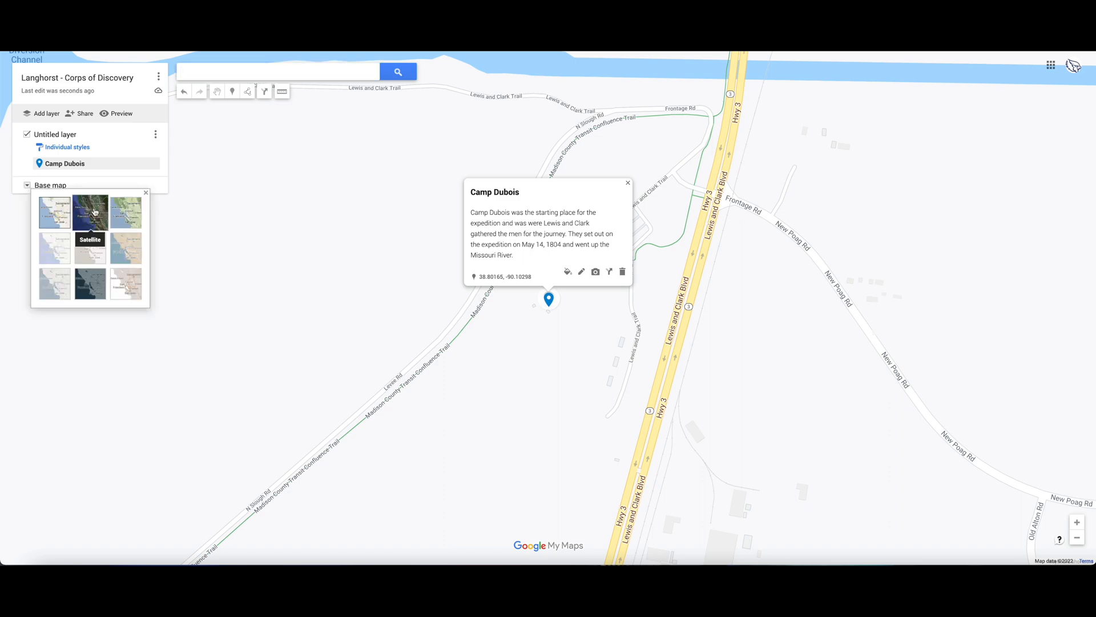
left_click(94, 211)
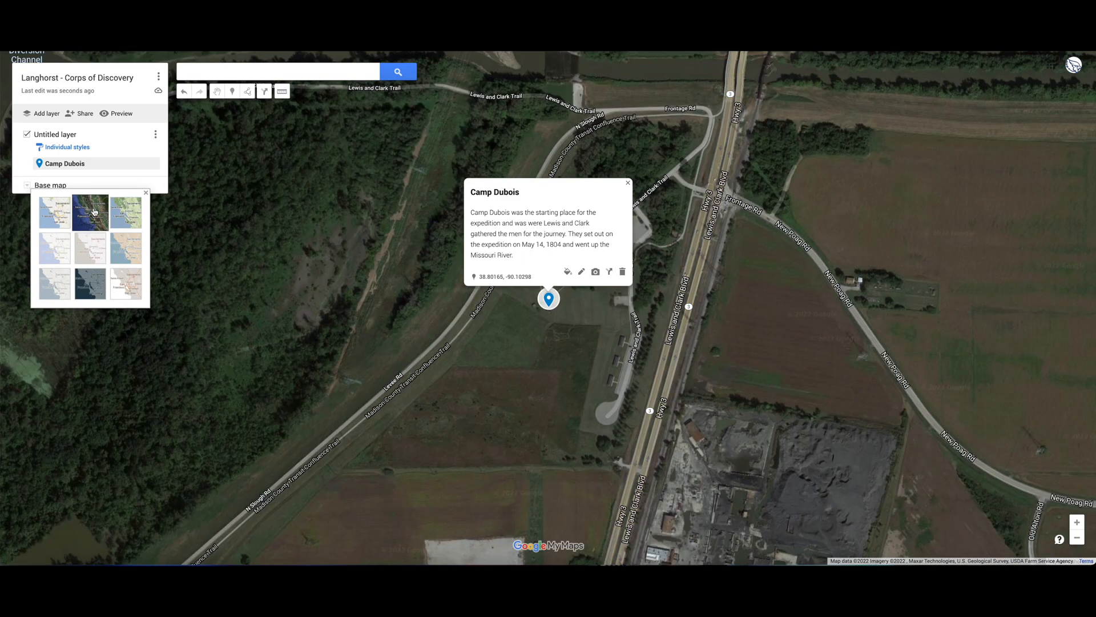
Examine the satellite imagery around the Camp Dubois pin and the confluence of the Missouri and Mississippi rivers
left_click(1077, 537)
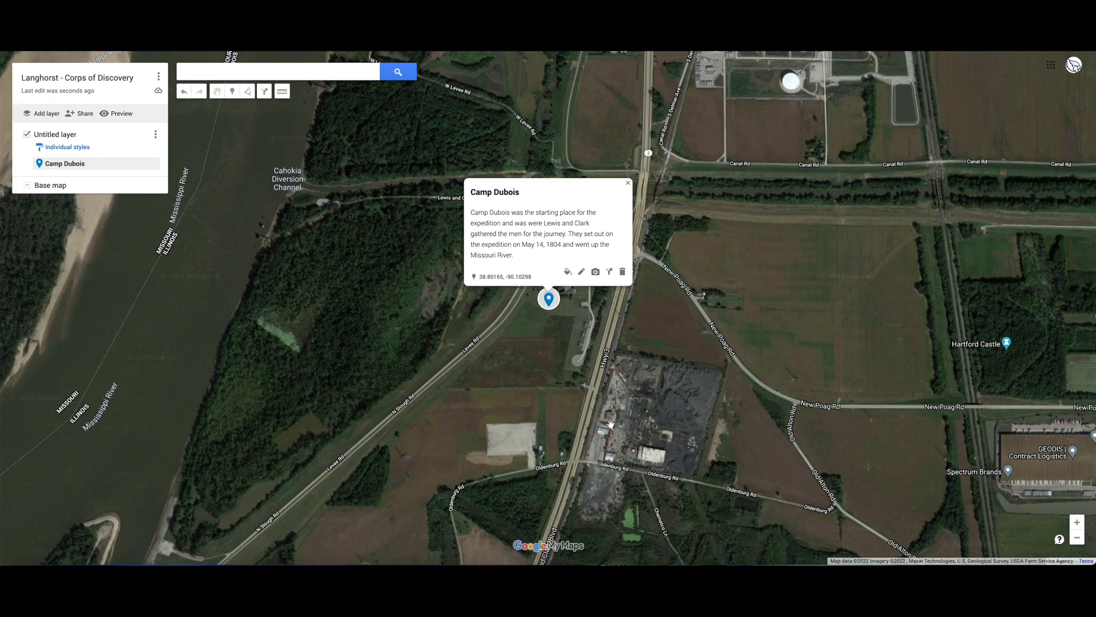
left_click_drag(507, 367, 727, 387)
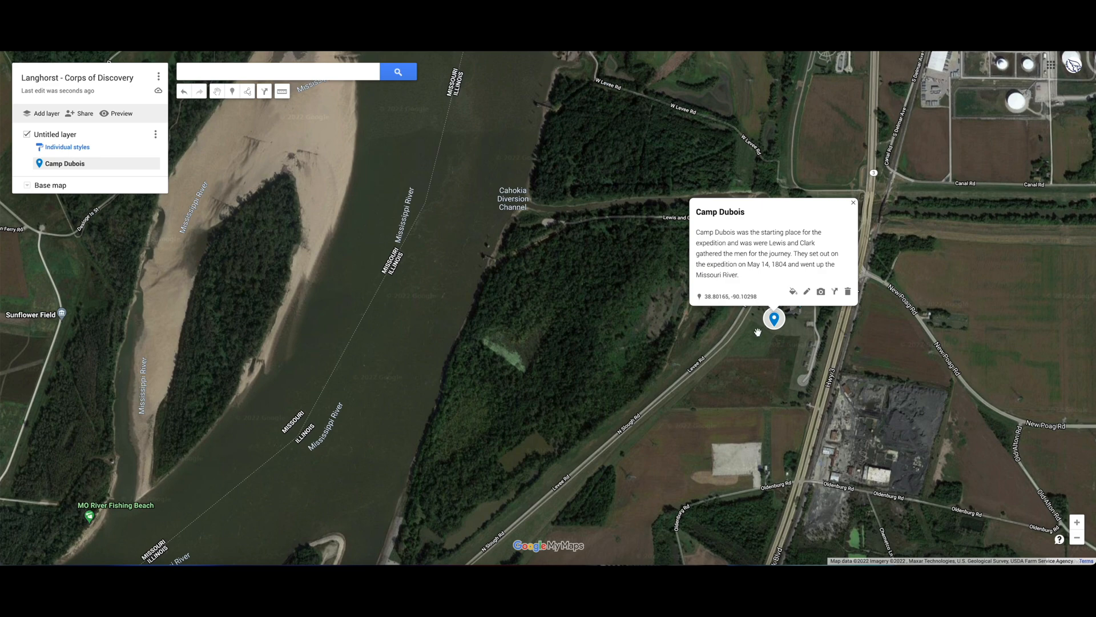
left_click_drag(608, 278, 601, 385)
left_click(1077, 538)
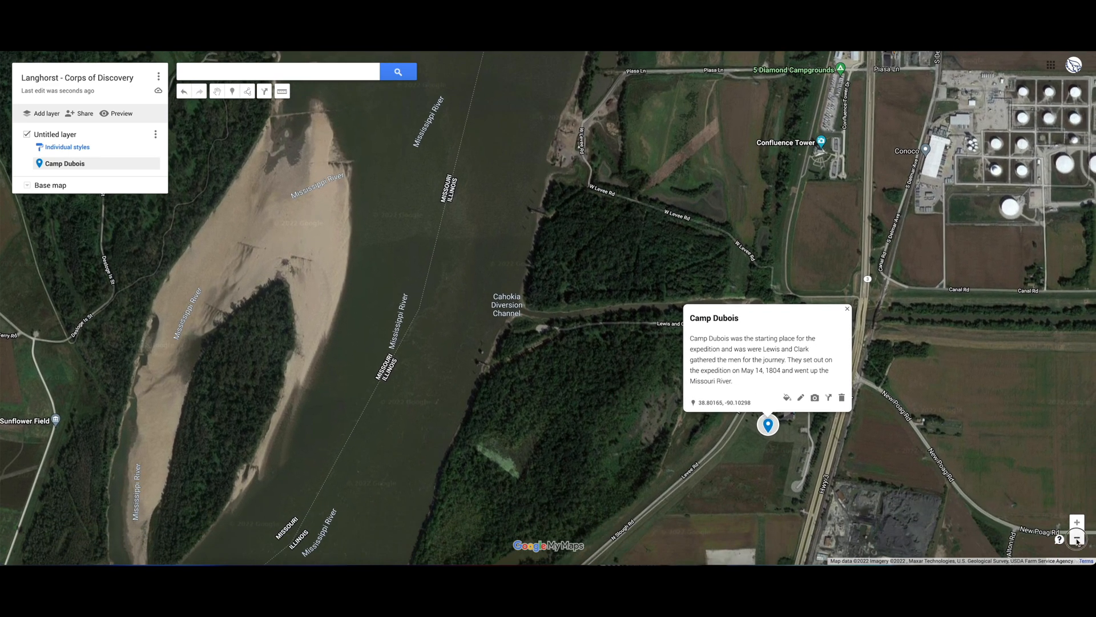
left_click(1077, 538)
left_click(1077, 538)
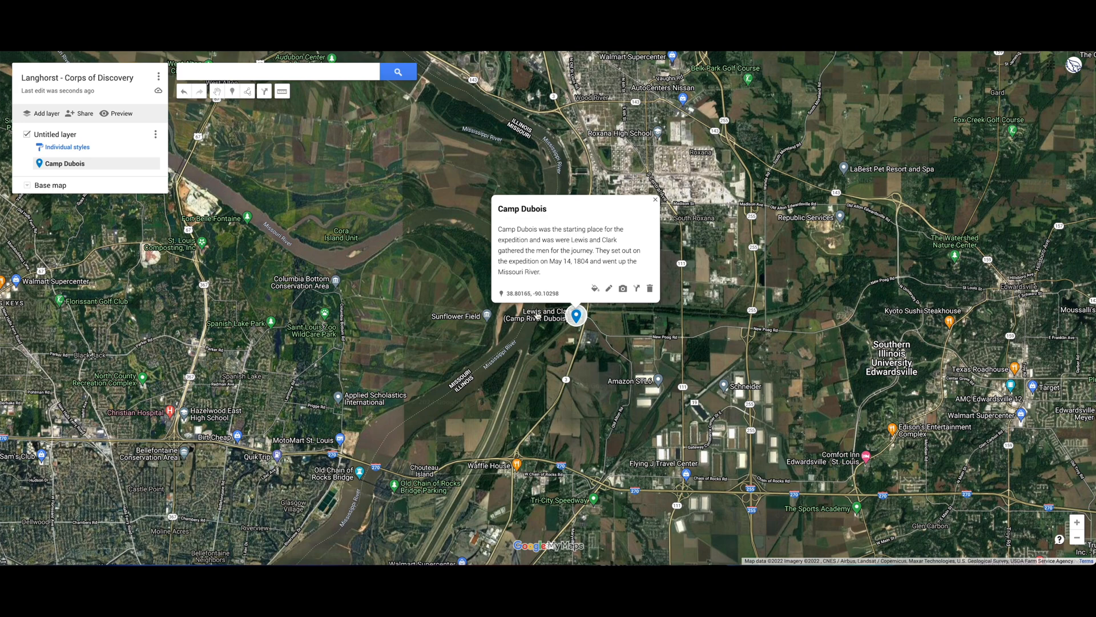
left_click(1077, 522)
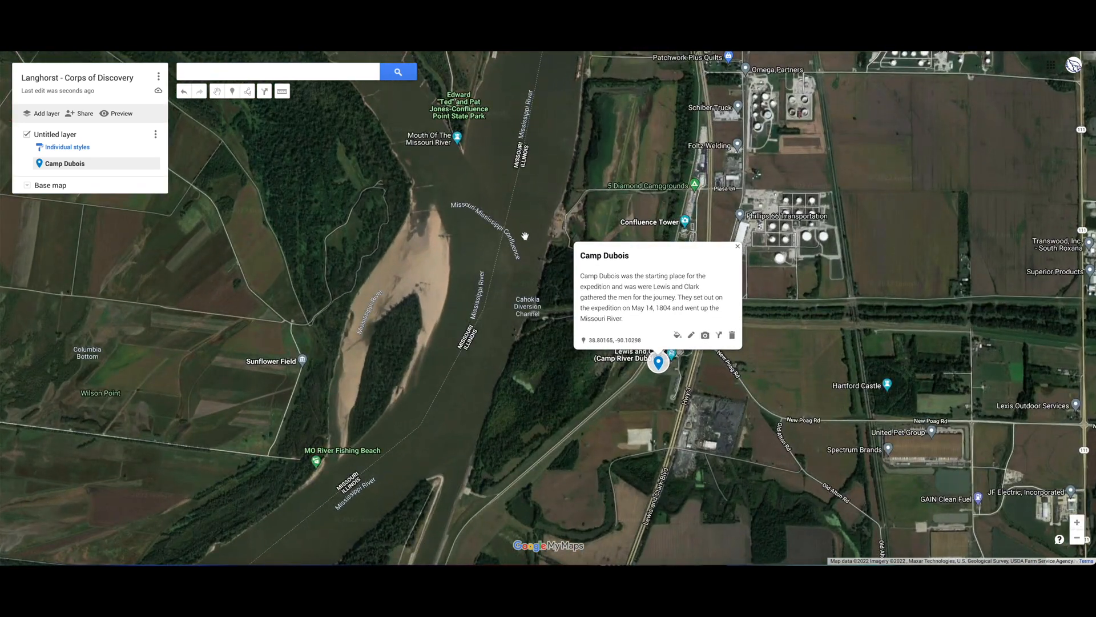
left_click_drag(443, 180, 516, 343)
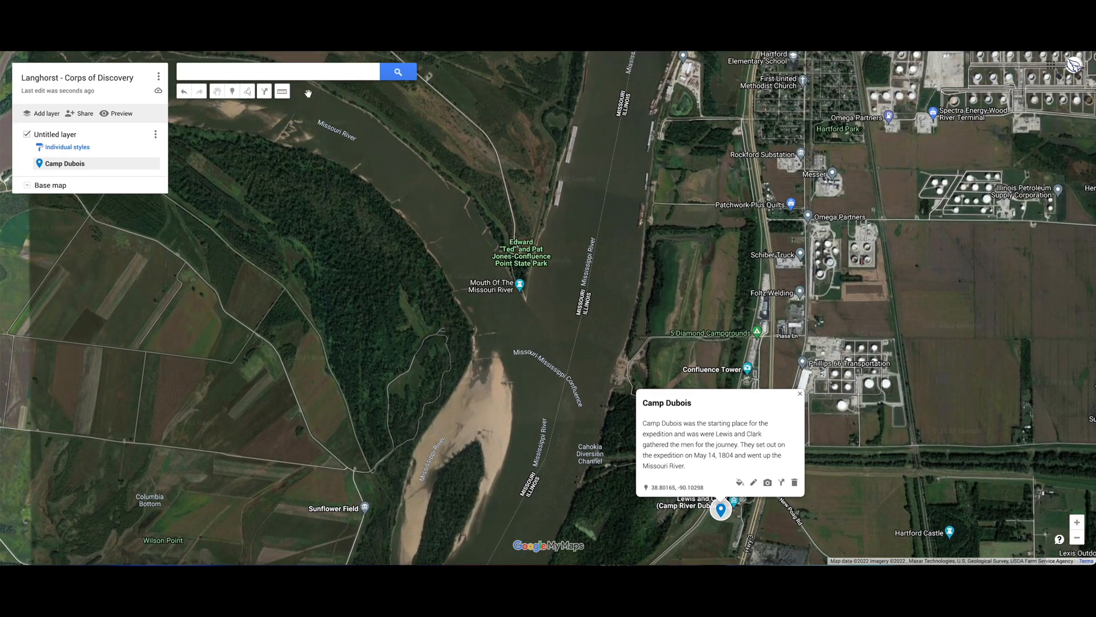